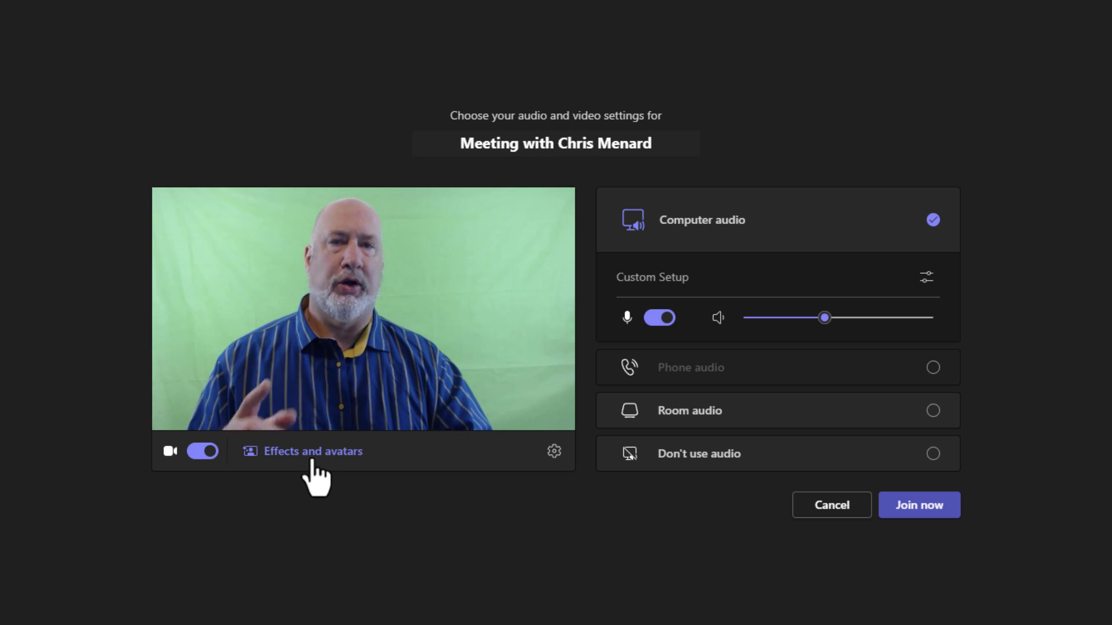
# Step: Join the meeting with the camera on and open the Avatars tab under Effects and avatars
pyautogui.click(934, 511)
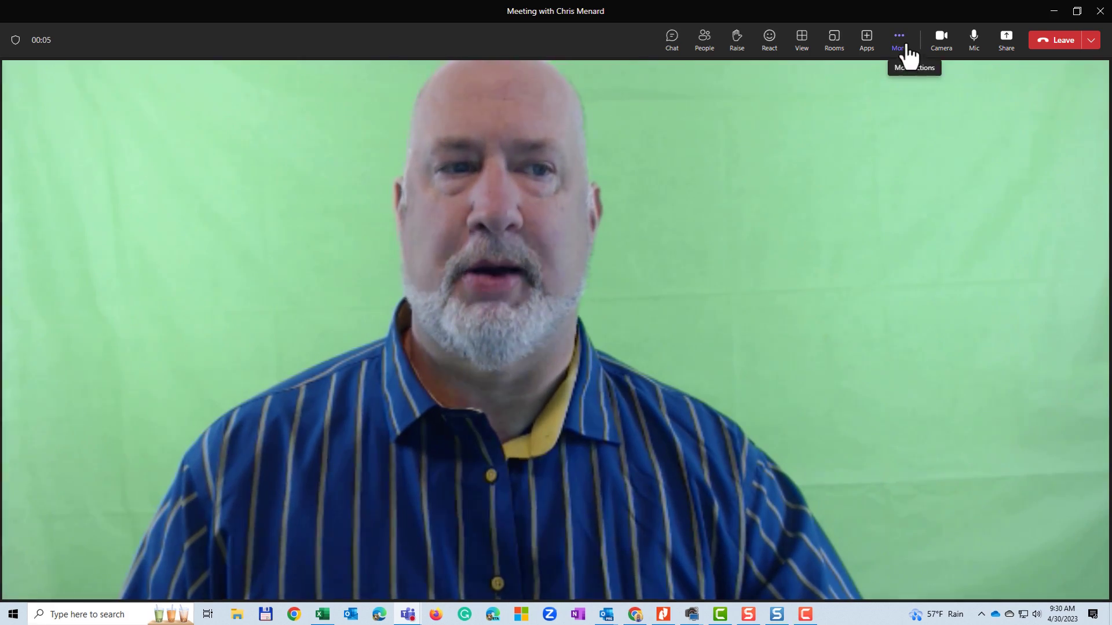
pyautogui.click(907, 48)
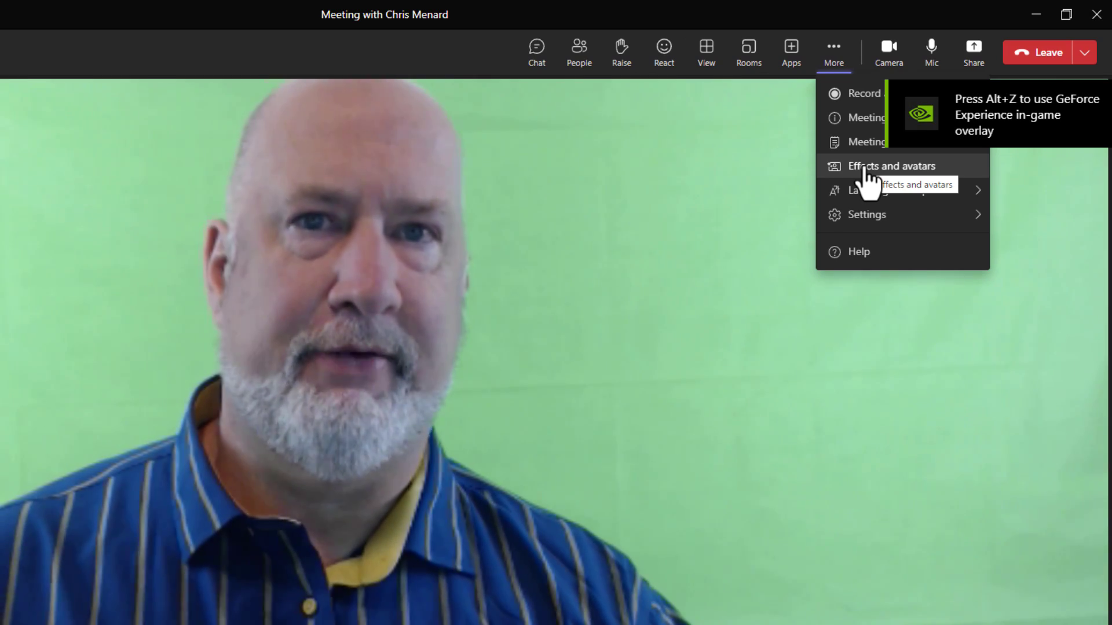
pyautogui.click(865, 169)
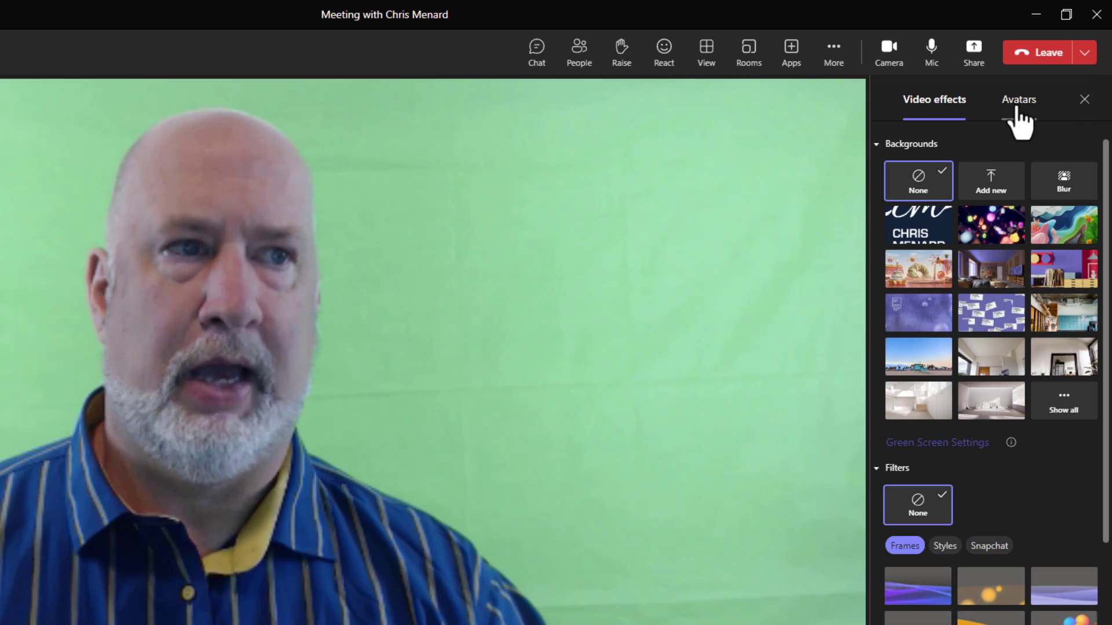
pyautogui.click(1017, 109)
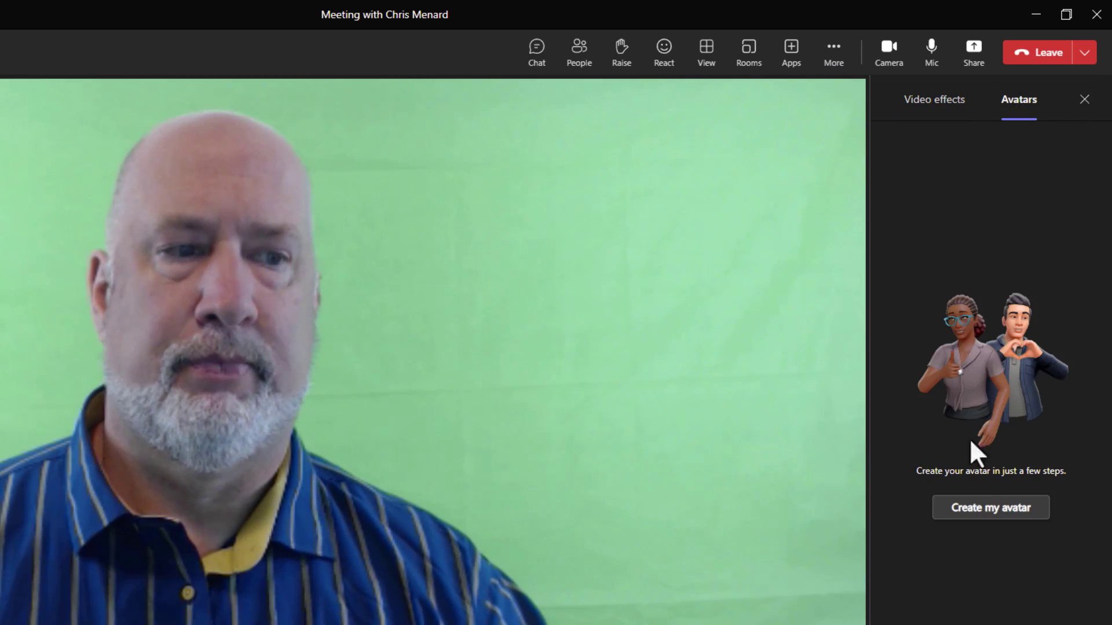
# Step: Start avatar creation and pick the grey-haired base avatar in a black suit and red tie
pyautogui.click(991, 527)
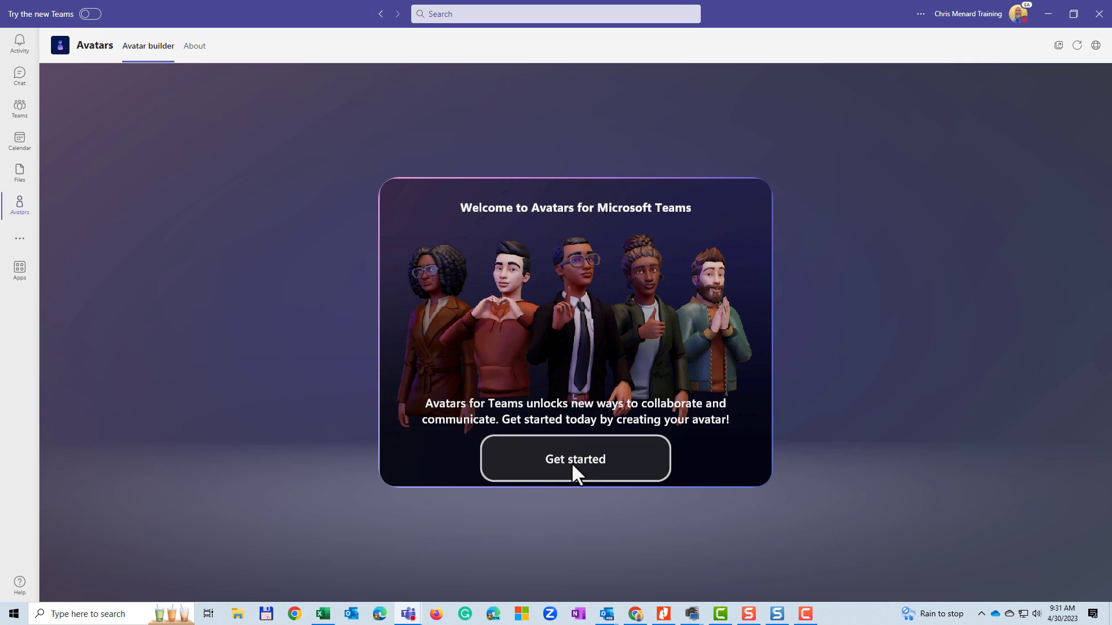
pyautogui.click(426, 596)
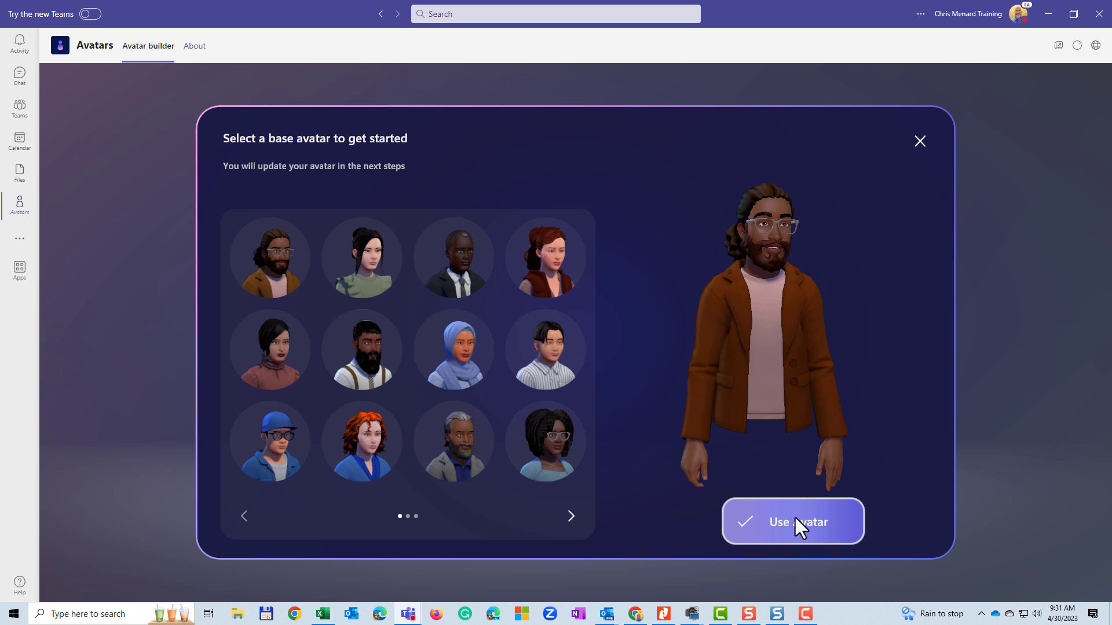
pyautogui.click(566, 521)
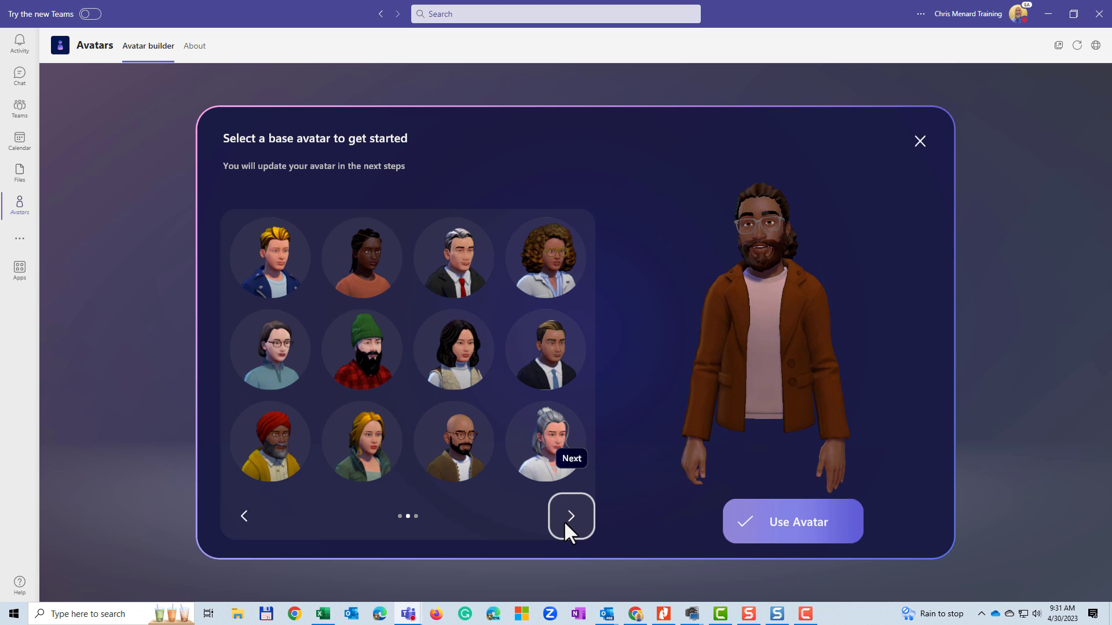
pyautogui.click(564, 520)
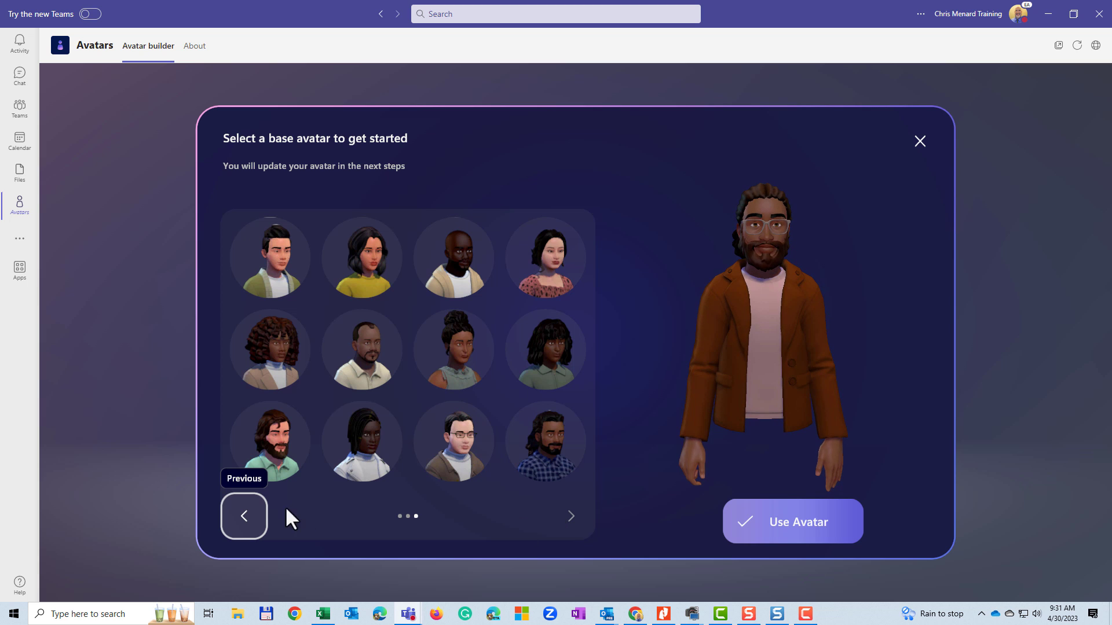
pyautogui.press('Return')
pyautogui.click(452, 268)
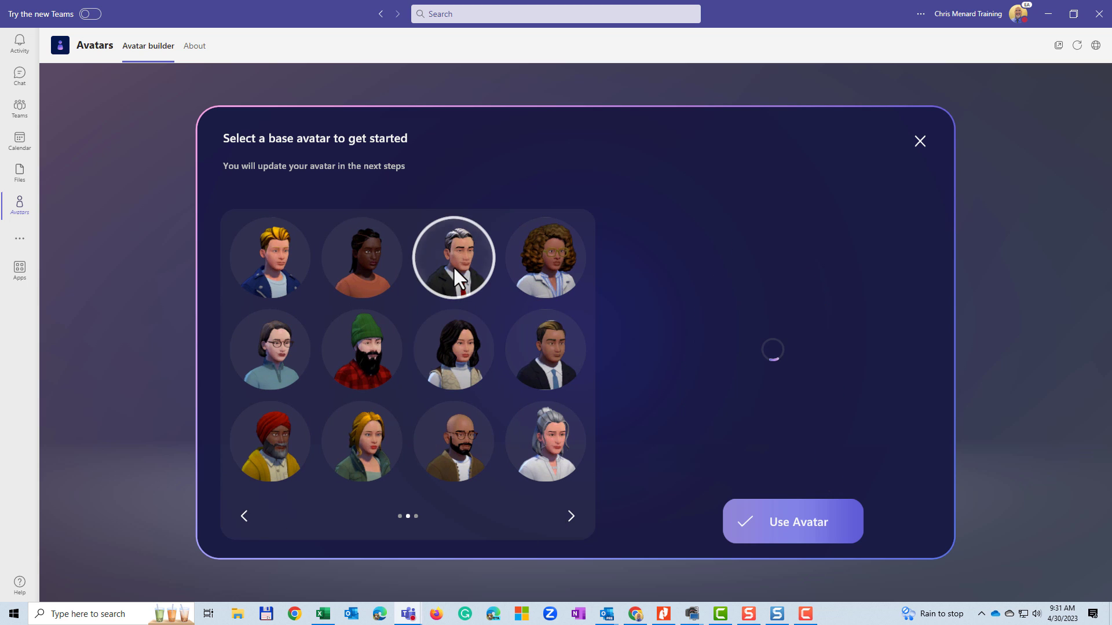
pyautogui.click(788, 524)
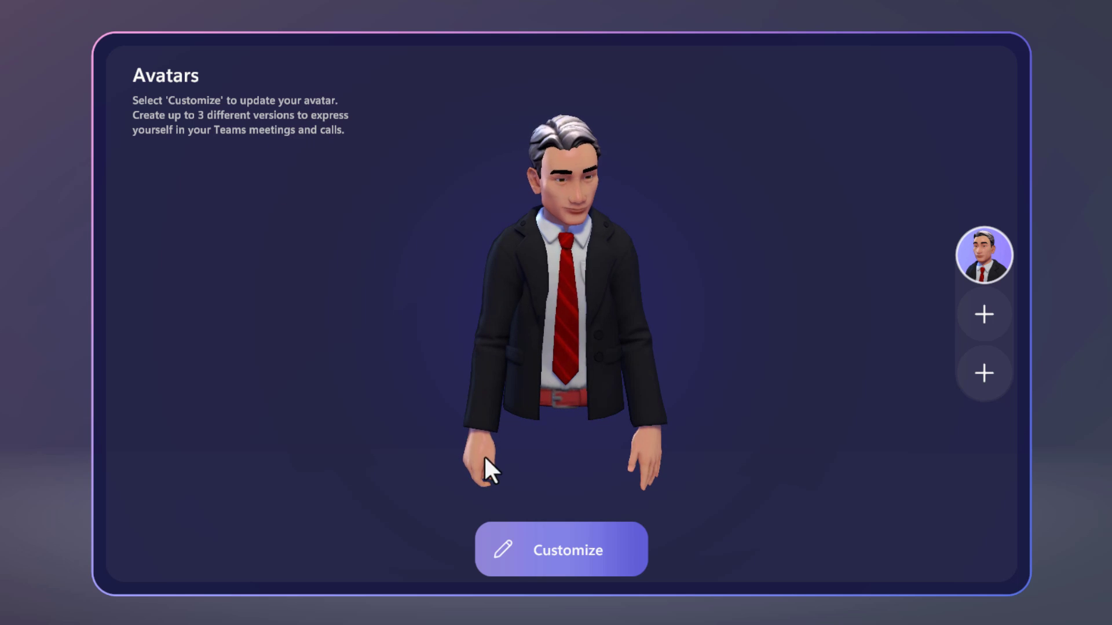
# Step: Customize the avatar with the third body shape and prosthetics on both arms, then save
pyautogui.click(568, 551)
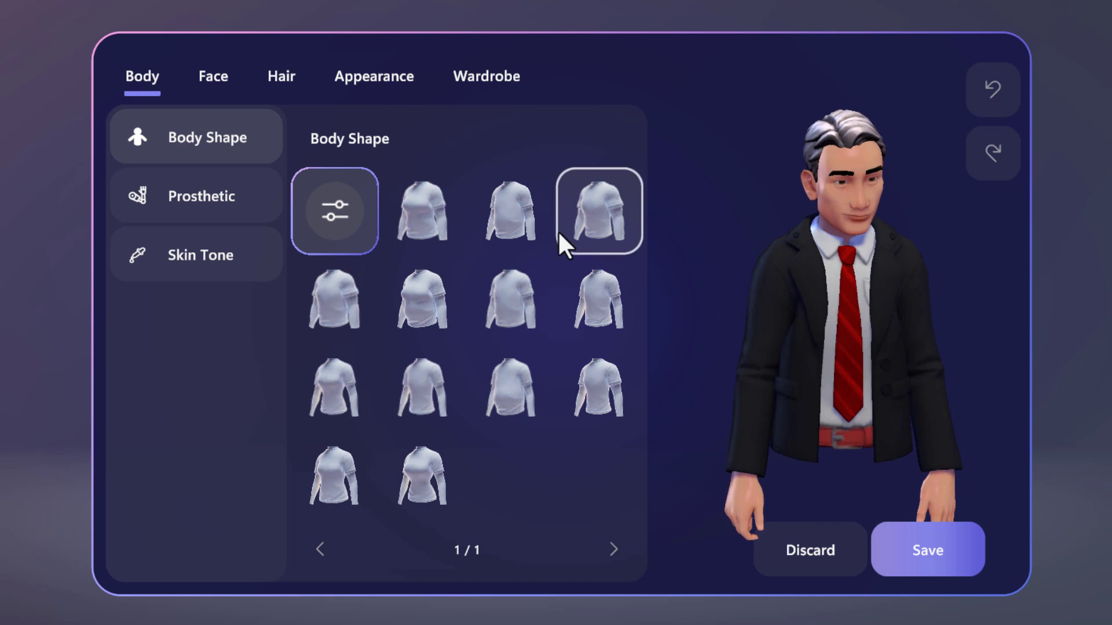
pyautogui.click(522, 221)
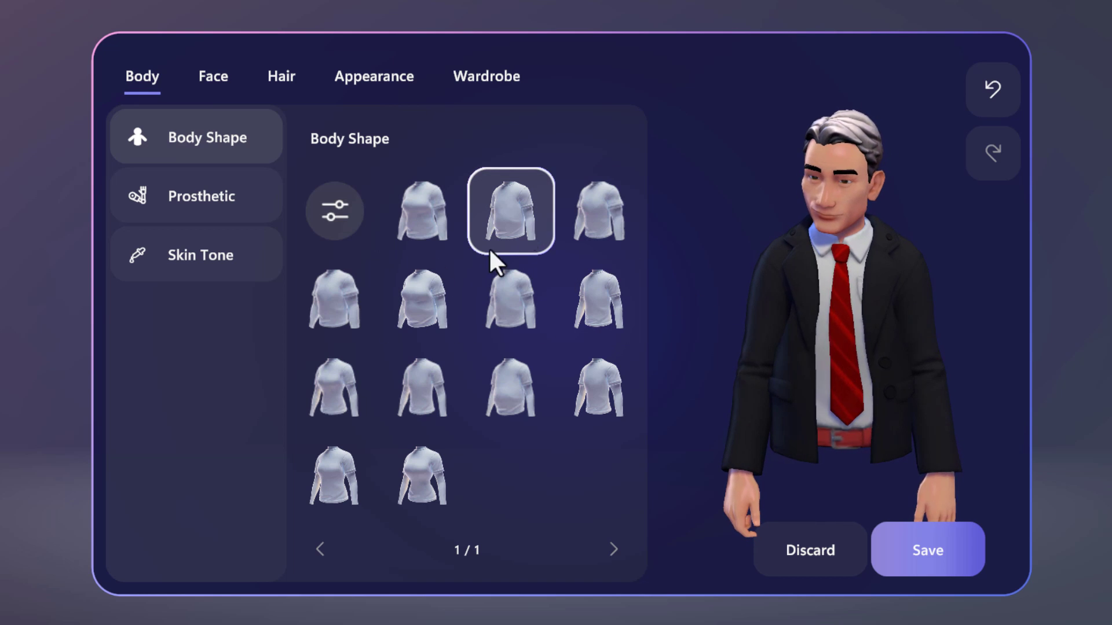
pyautogui.click(217, 205)
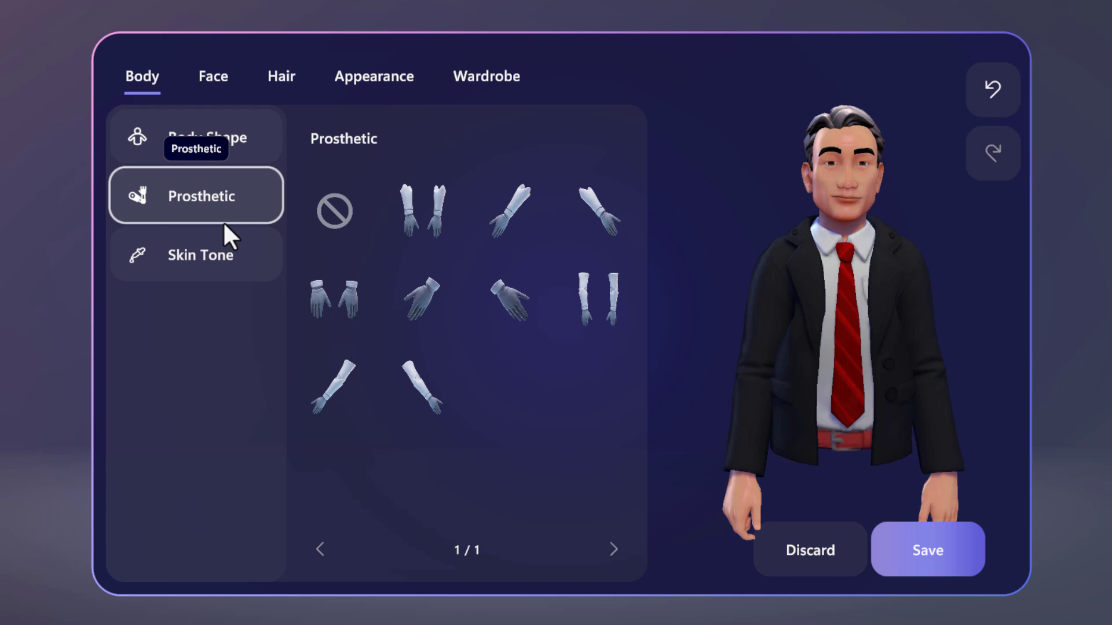
pyautogui.click(430, 219)
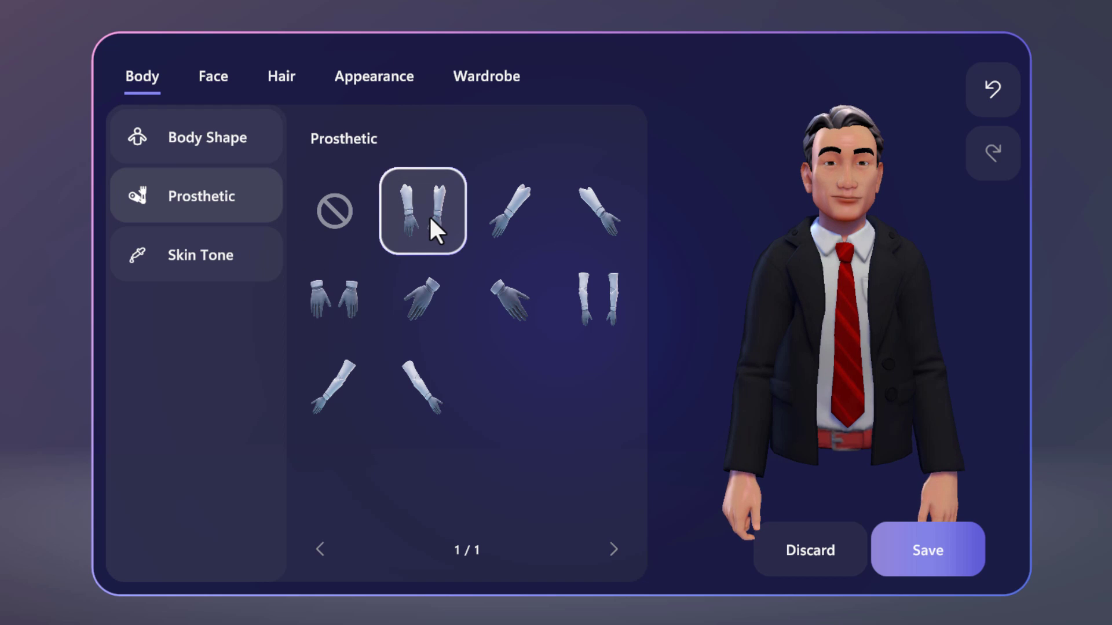
pyautogui.click(241, 265)
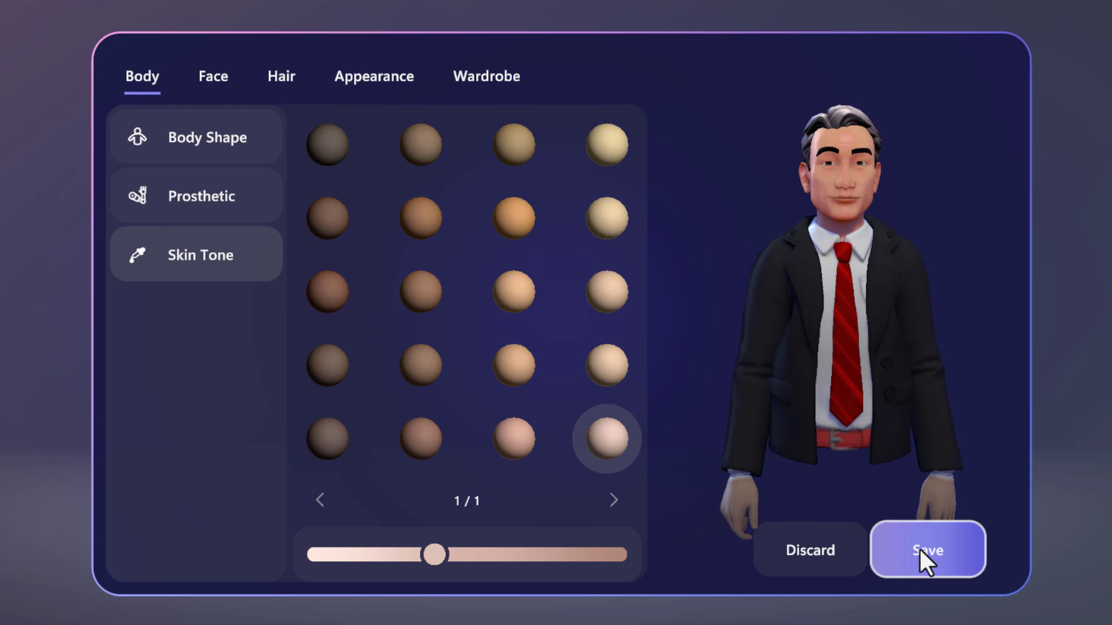
pyautogui.click(920, 549)
pyautogui.click(993, 316)
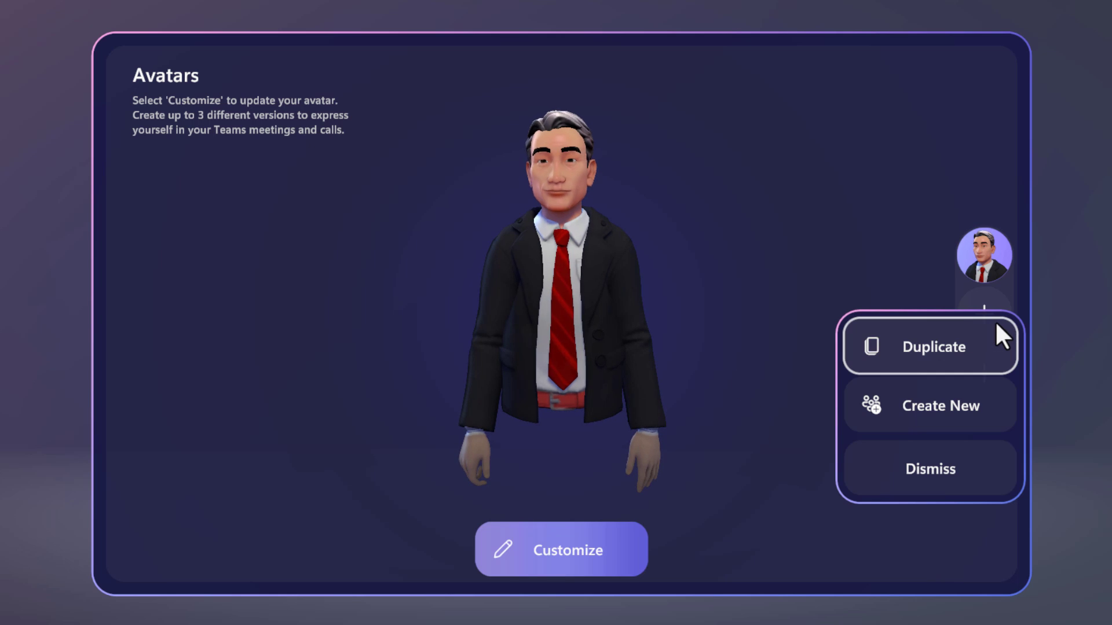
pyautogui.click(850, 280)
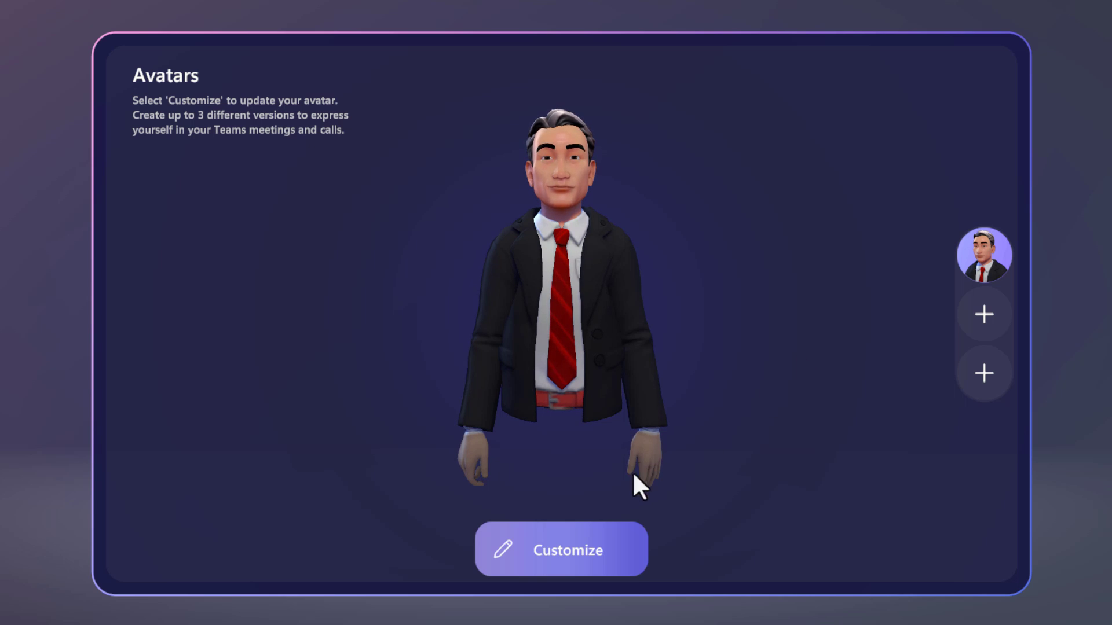
# Step: Put a short-sleeve button-up shirt under the avatar's suit jacket in Wardrobe and save
pyautogui.click(569, 548)
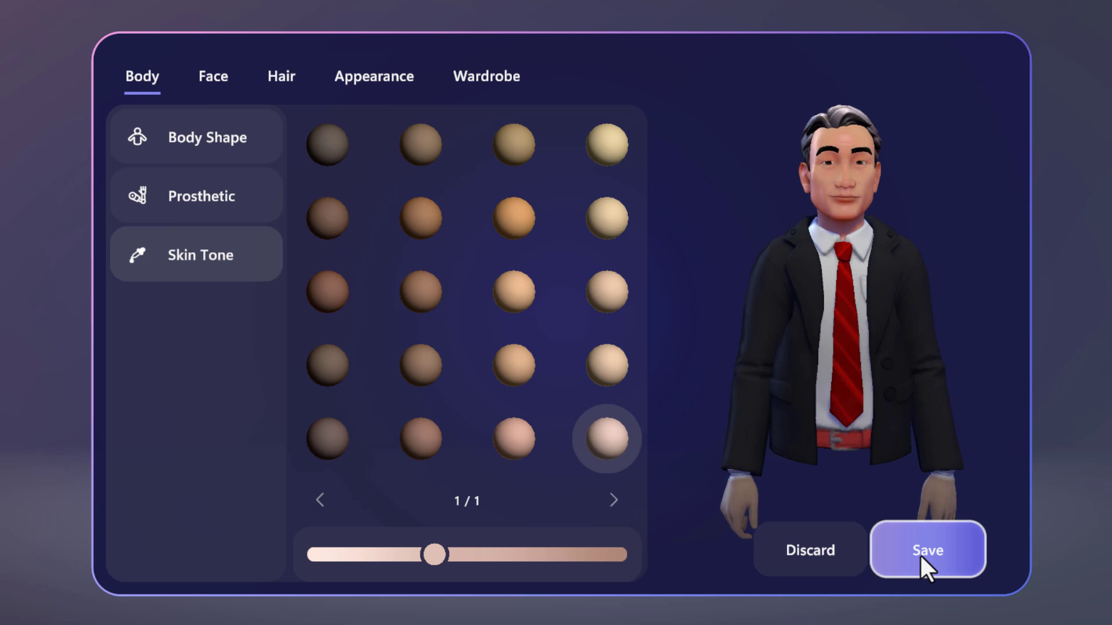
pyautogui.click(302, 76)
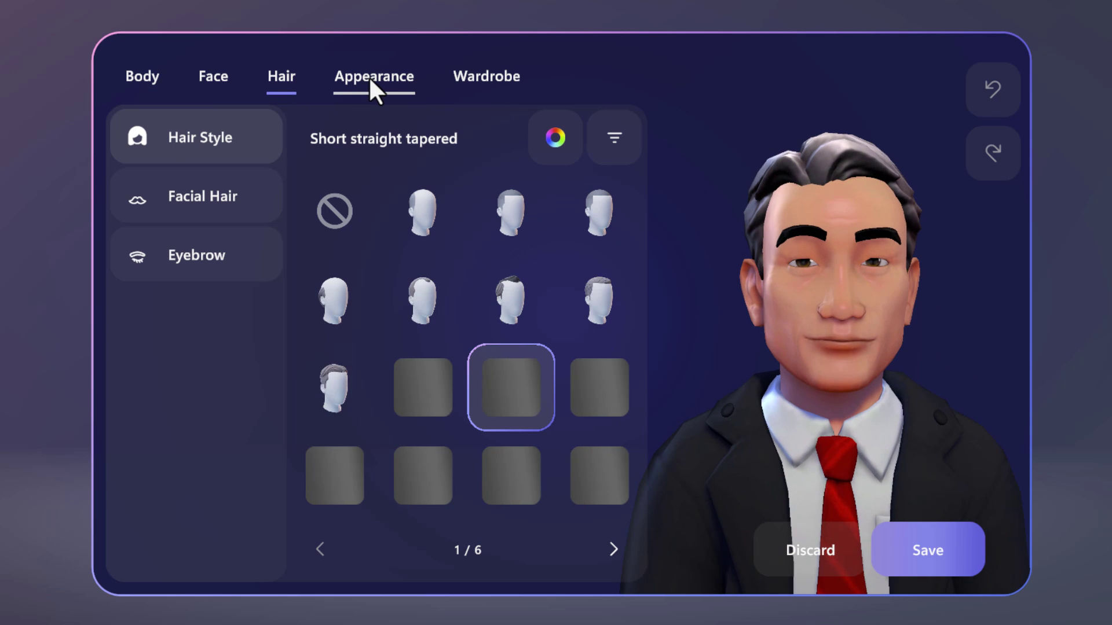
pyautogui.click(369, 75)
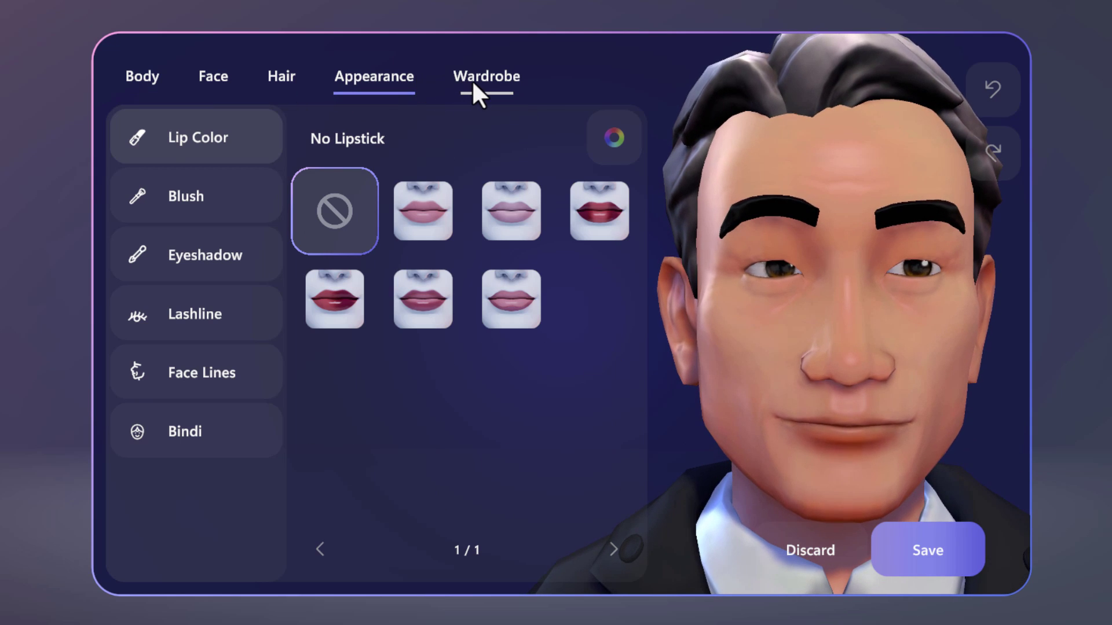
pyautogui.click(472, 81)
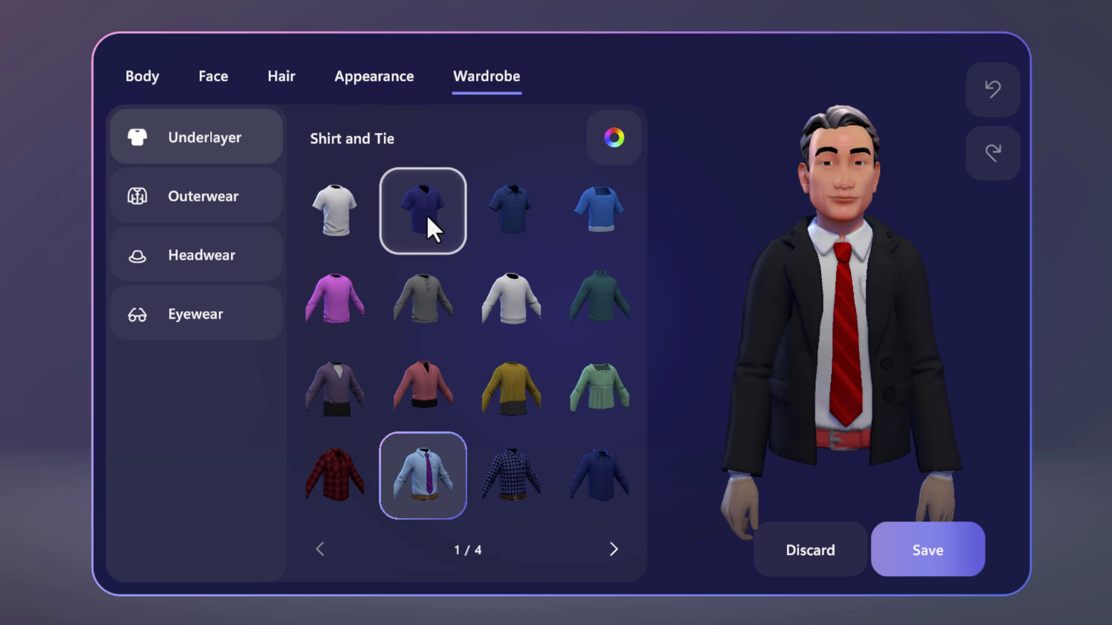
pyautogui.click(426, 225)
pyautogui.click(905, 557)
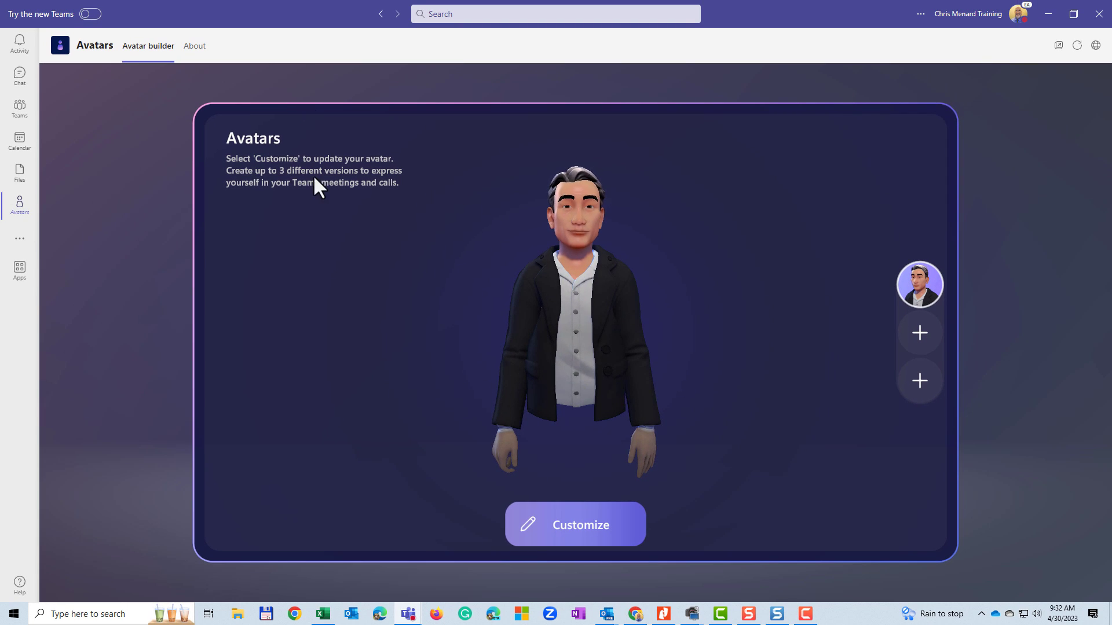
# Step: Back in the meeting window, select the suited custom avatar and apply it in place of the camera
pyautogui.moveTo(408, 613)
pyautogui.click(444, 551)
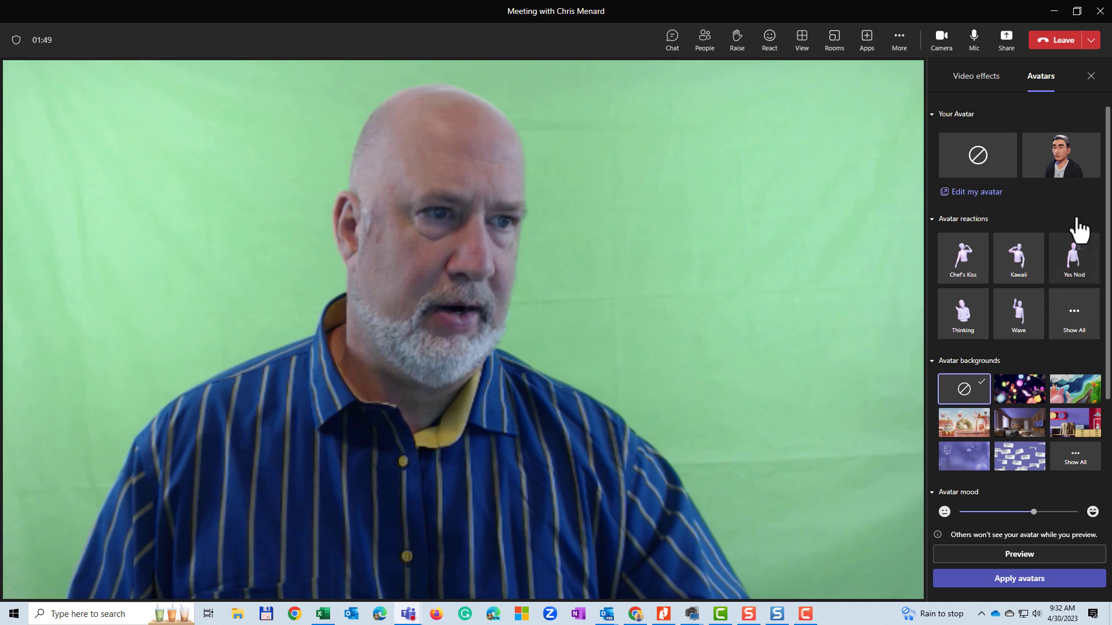
pyautogui.click(1077, 181)
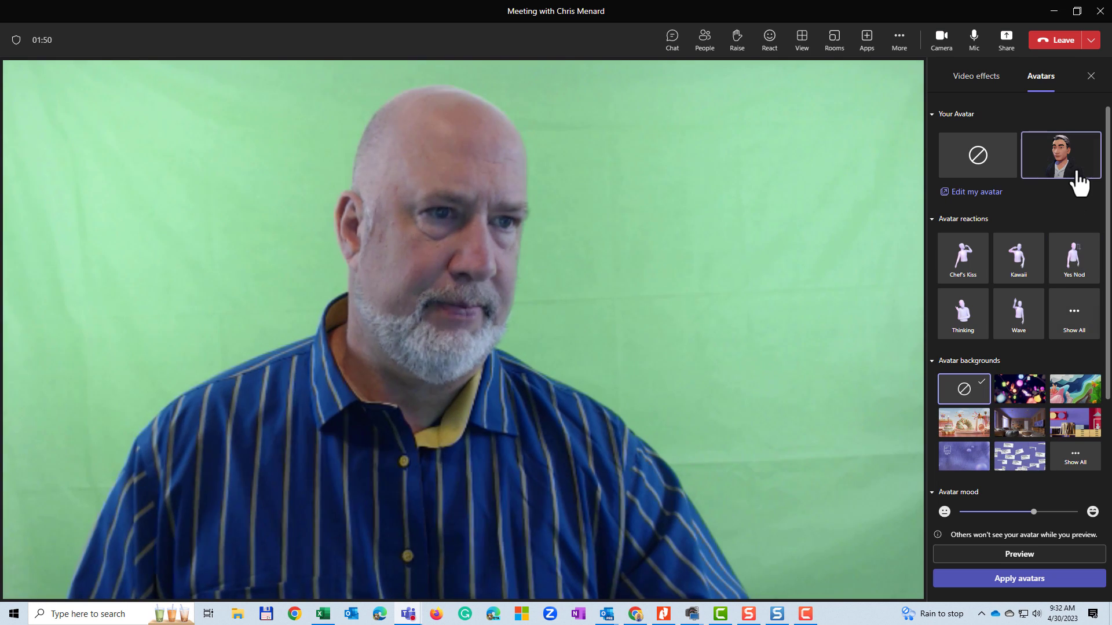
pyautogui.click(1037, 578)
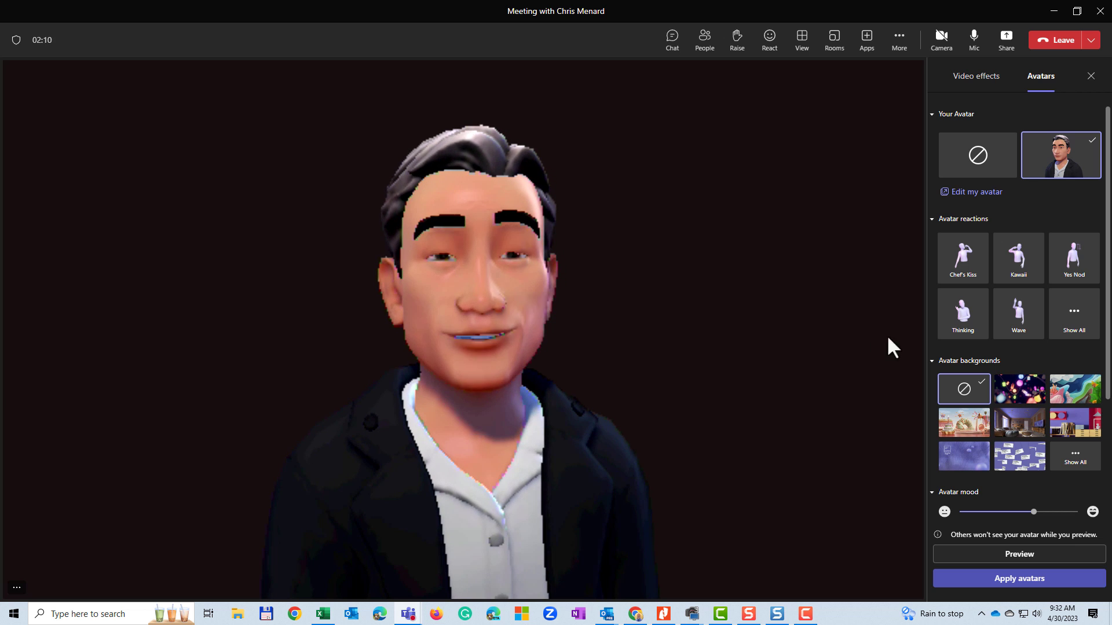
# Step: Trigger the Wave, Yes Nod, Thinking and Chef's Kiss avatar reactions in turn
pyautogui.click(1015, 322)
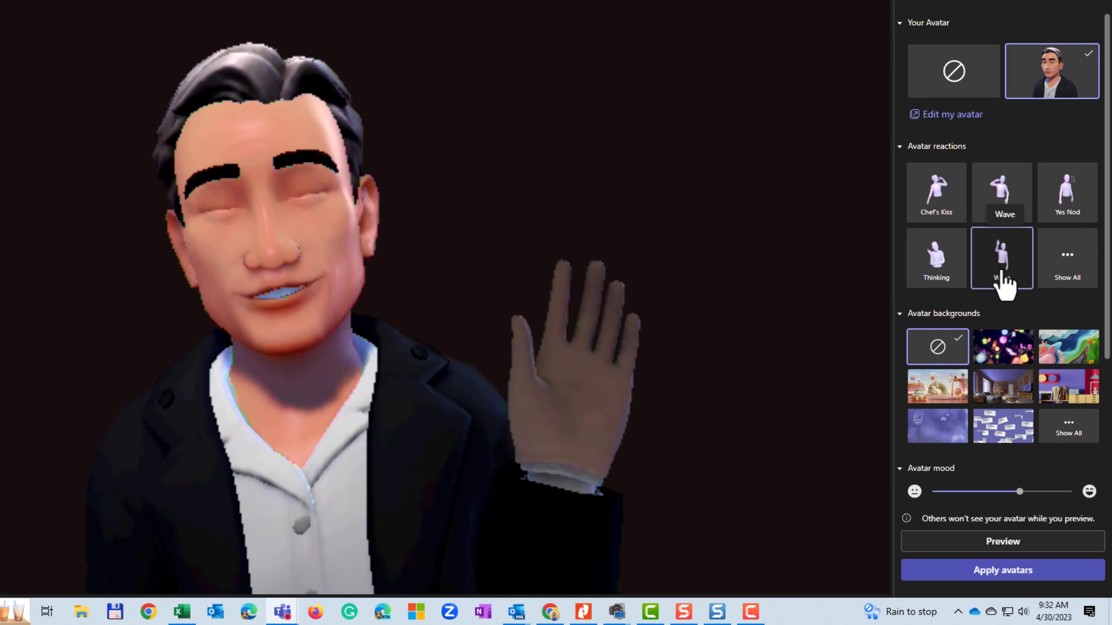
pyautogui.click(1064, 219)
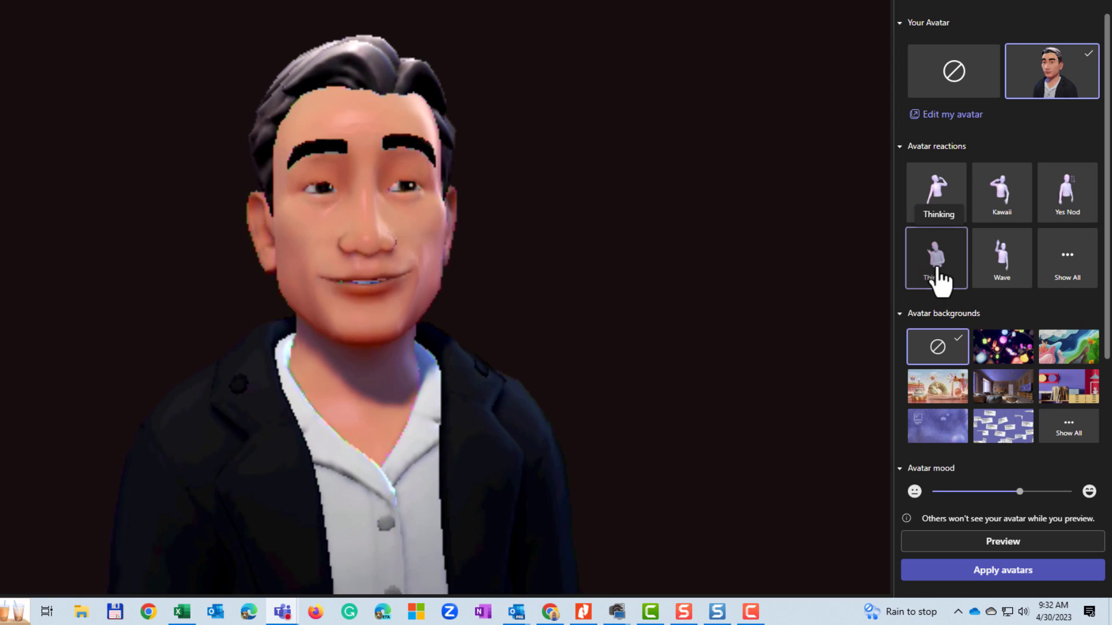
pyautogui.click(938, 277)
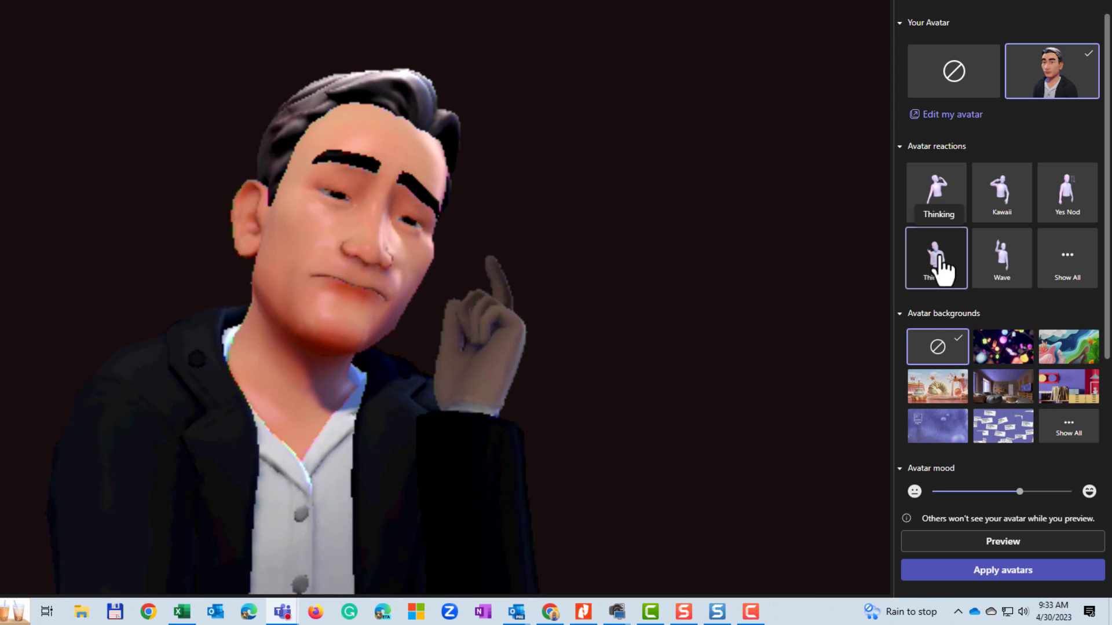
pyautogui.click(944, 211)
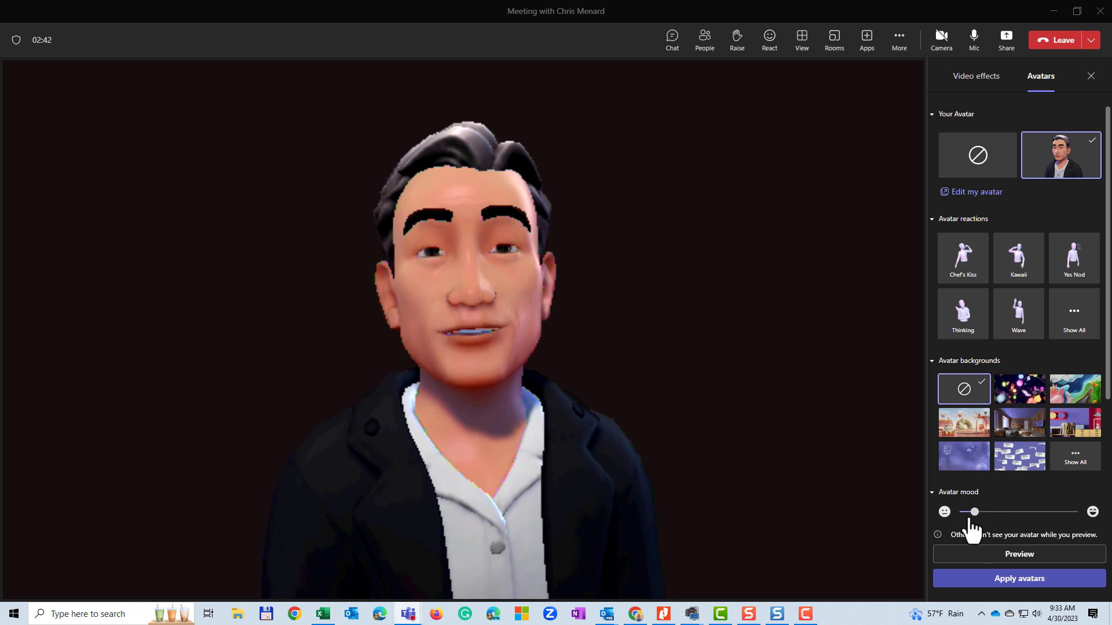
# Step: Adjust and preview the avatar mood, reset it to the middle, then close the panel and leave the meeting
pyautogui.click(1014, 579)
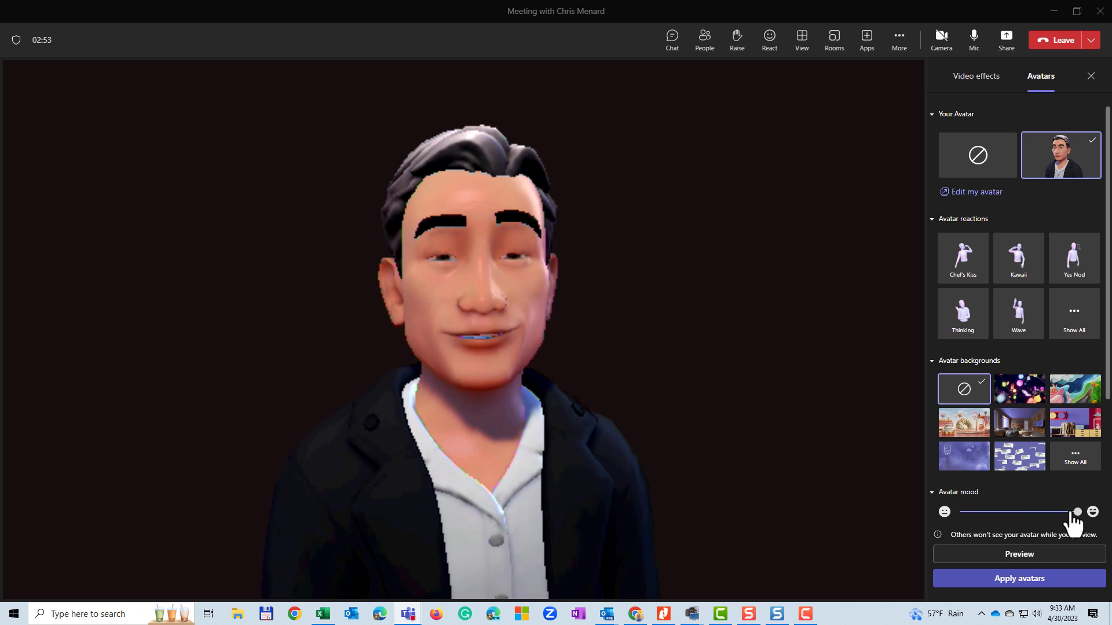
pyautogui.click(1045, 582)
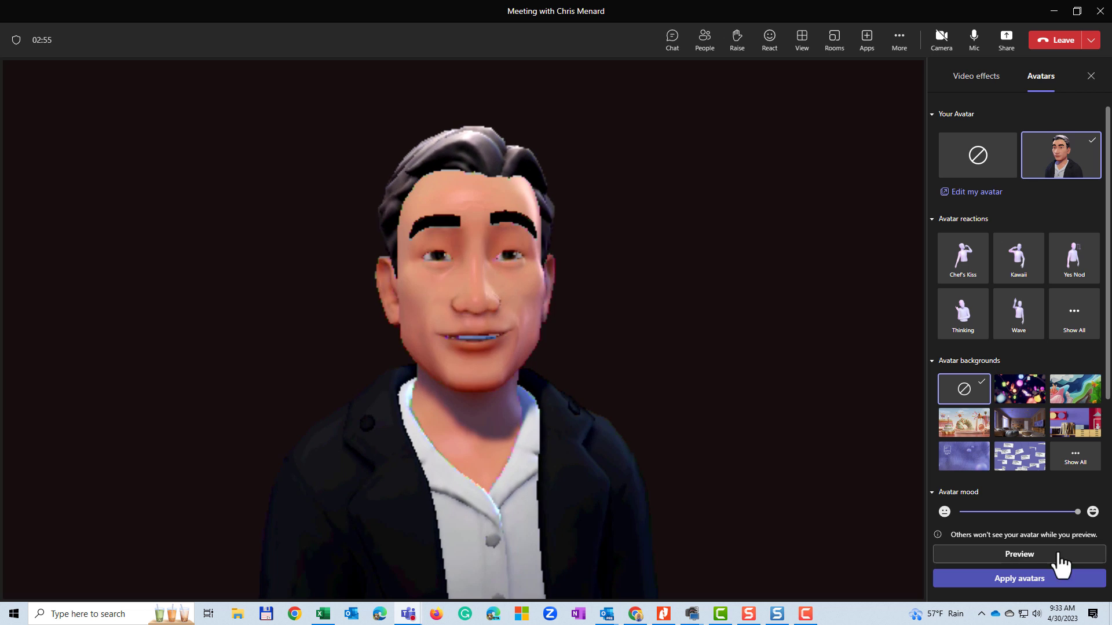
pyautogui.moveTo(1077, 512); pyautogui.dragTo(1034, 511)
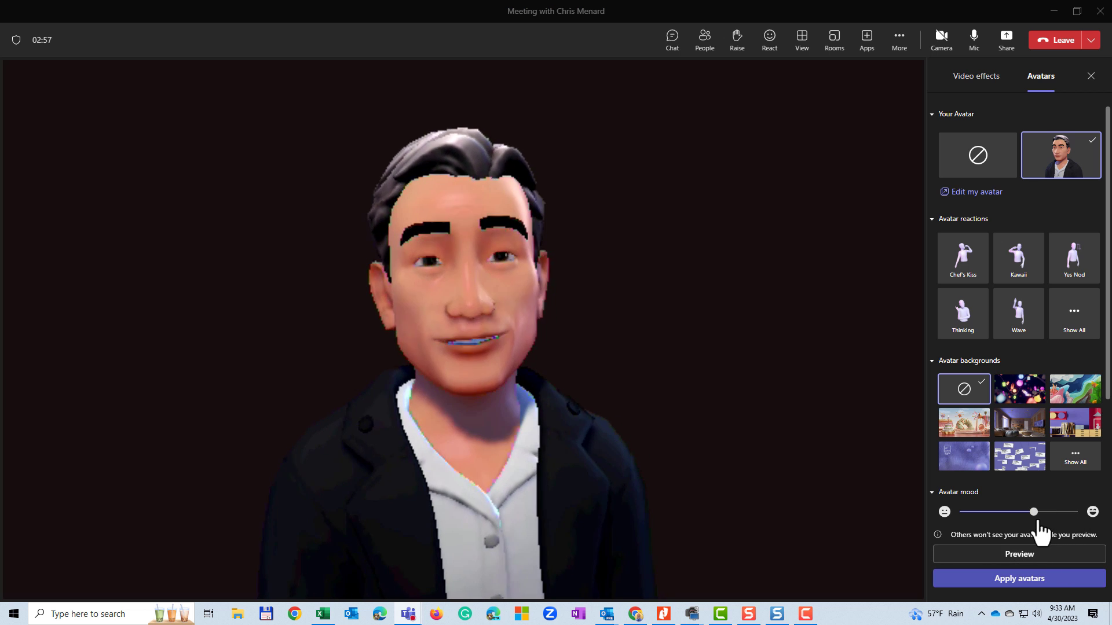
pyautogui.click(1091, 76)
pyautogui.click(1091, 42)
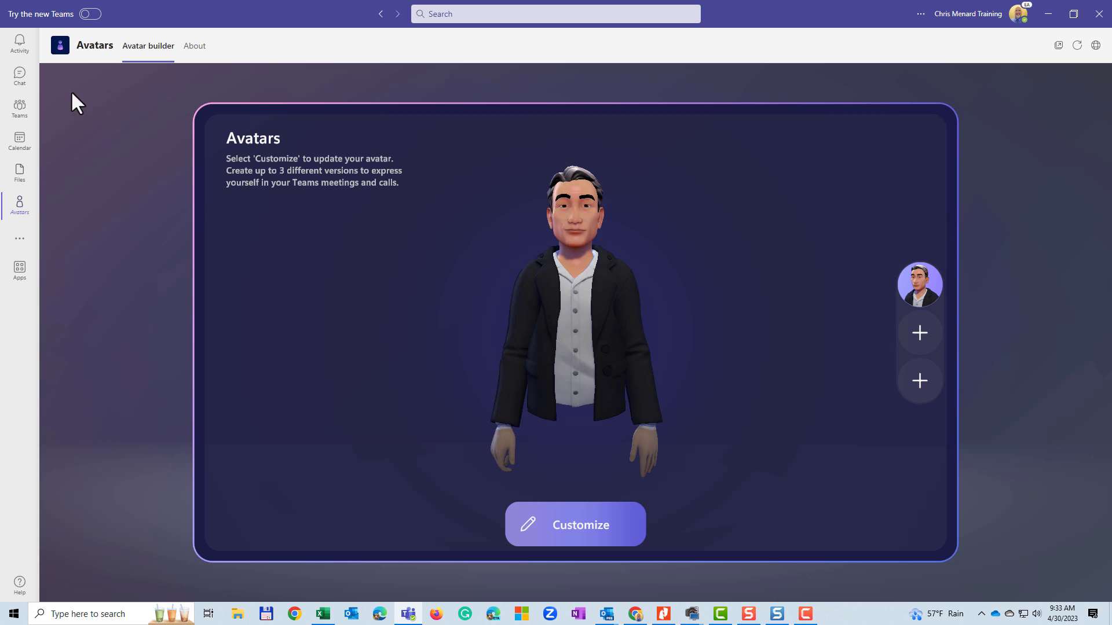
# Step: Start a Meet now meeting from the Calendar to reach its pre-join audio and video screen
pyautogui.click(18, 146)
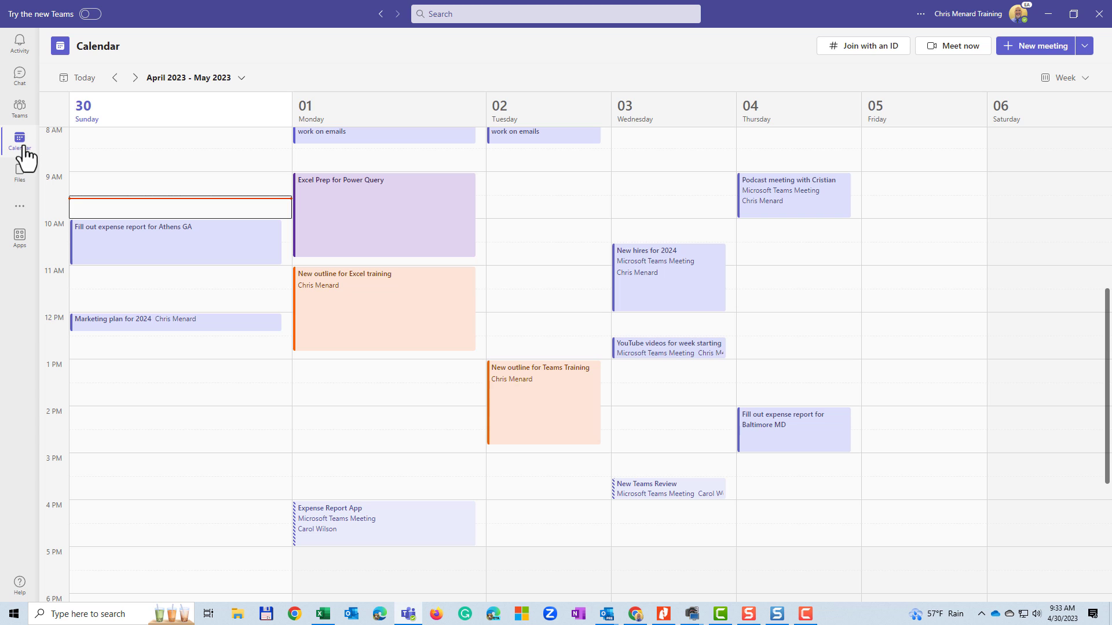
pyautogui.click(948, 51)
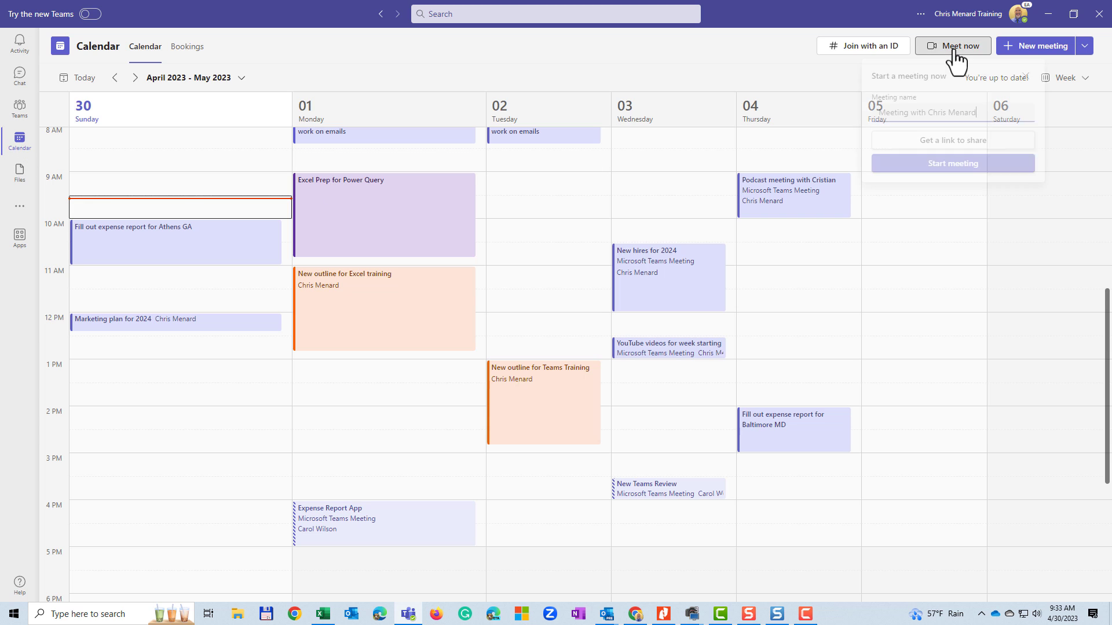
pyautogui.click(959, 165)
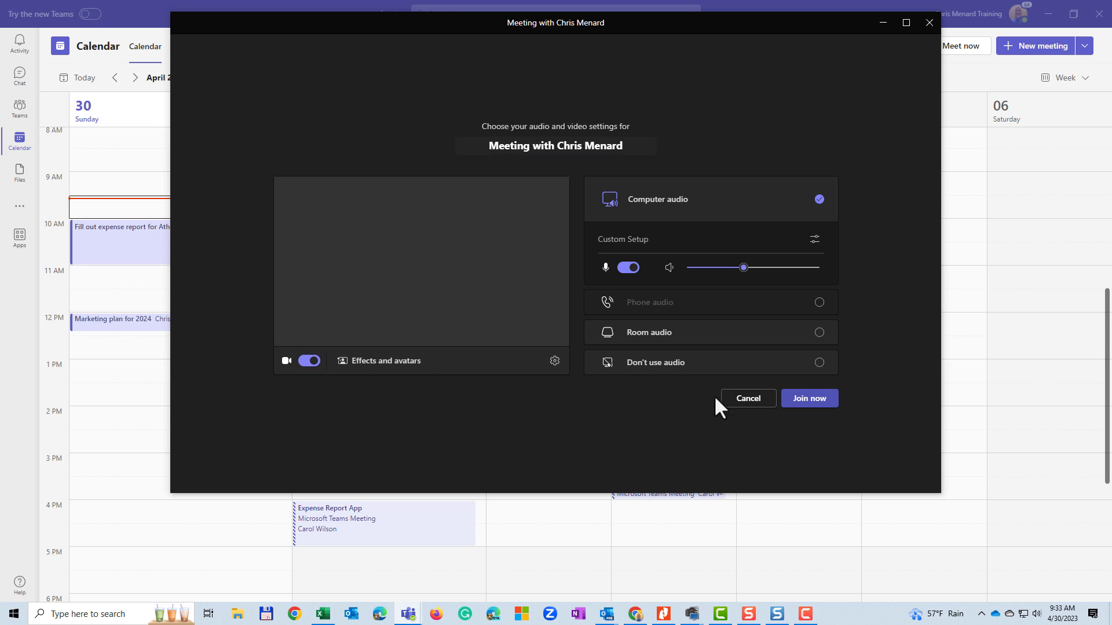
# Step: Join the new meeting and apply the same suited custom avatar
pyautogui.click(802, 403)
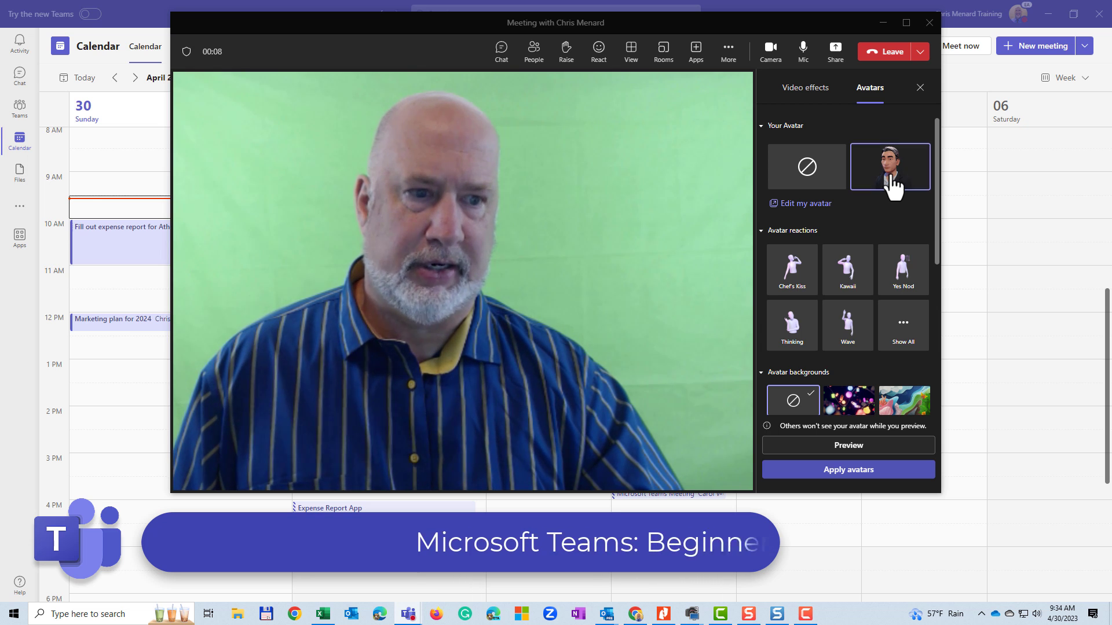
pyautogui.click(848, 469)
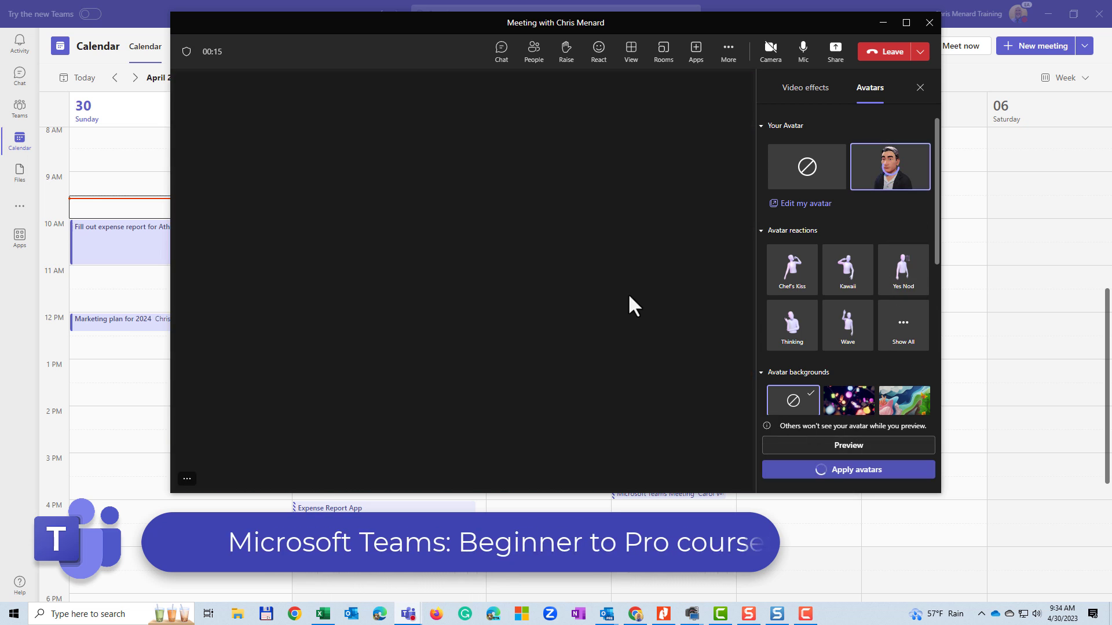